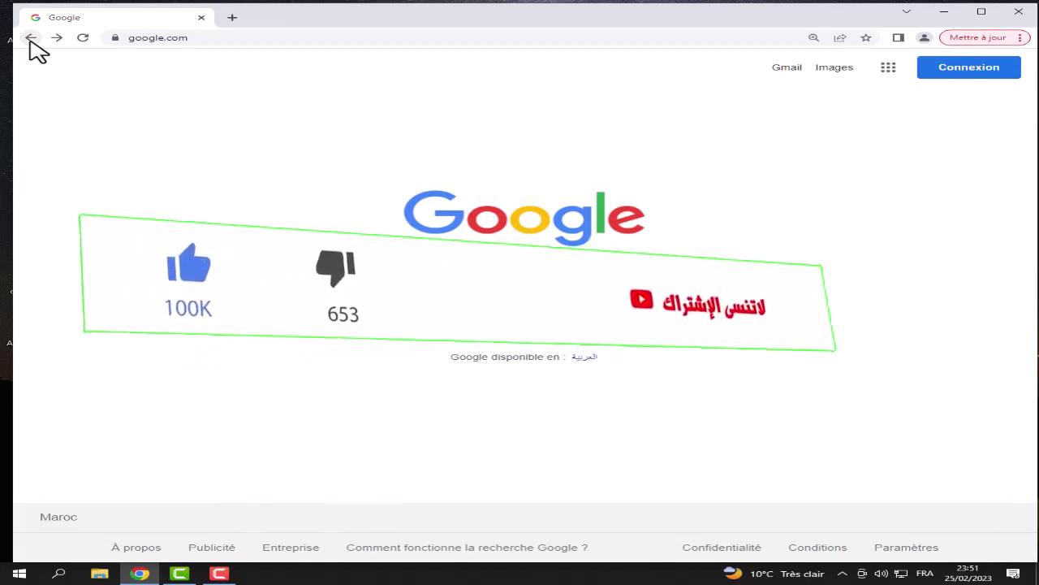
- Go from the Google homepage to Gmail and begin a new account for personal use
{"action": "left_click", "coordinate": [268, 40]}
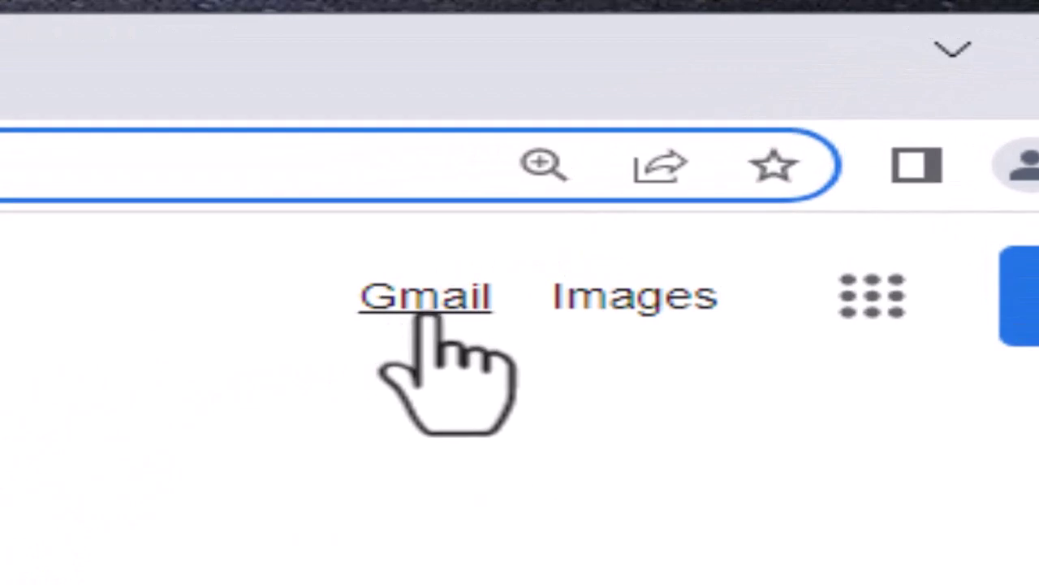
{"action": "left_click", "coordinate": [409, 302]}
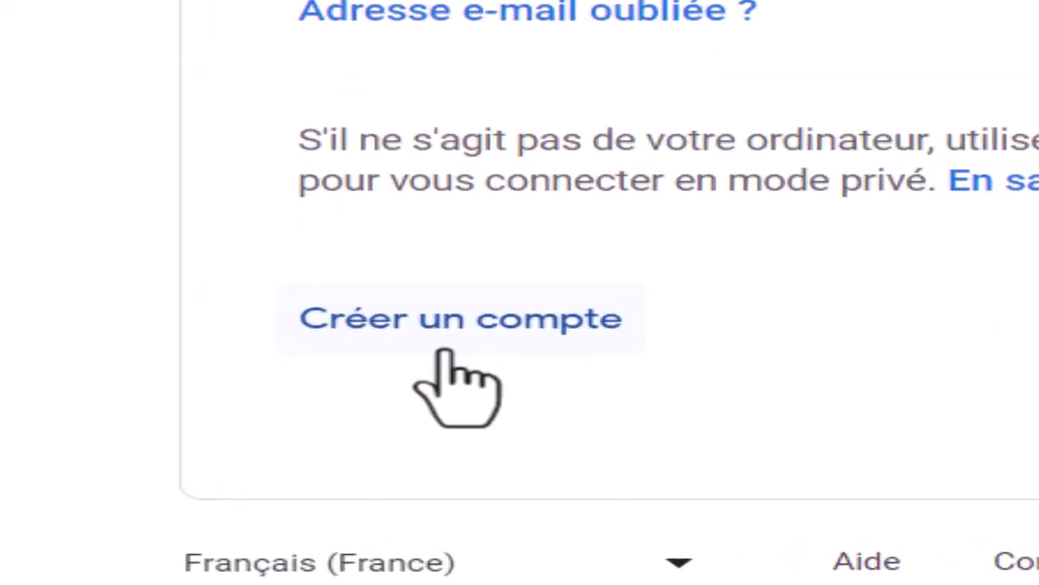
{"action": "left_click", "coordinate": [487, 308]}
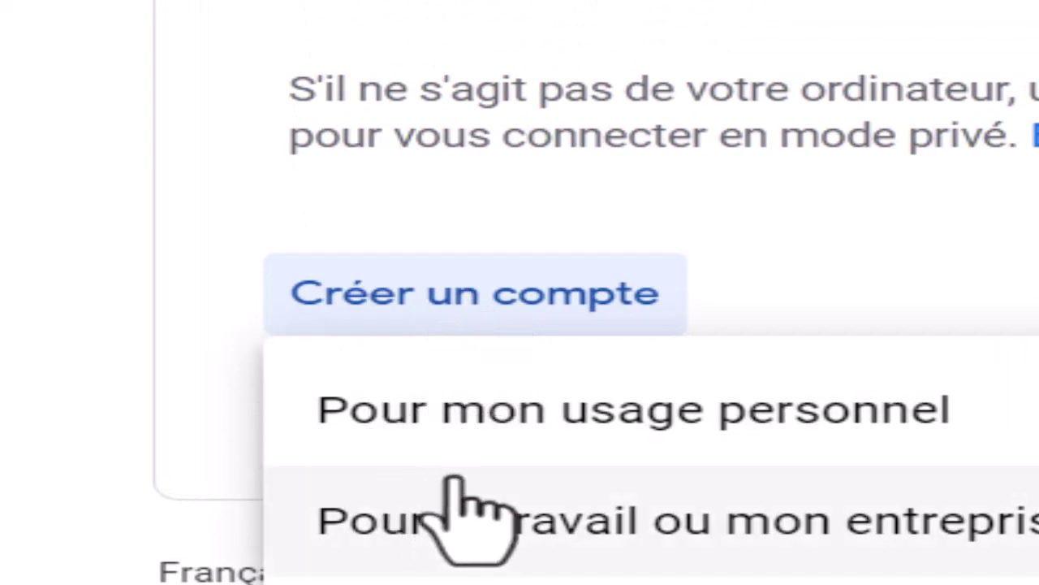
{"action": "left_click", "coordinate": [655, 438]}
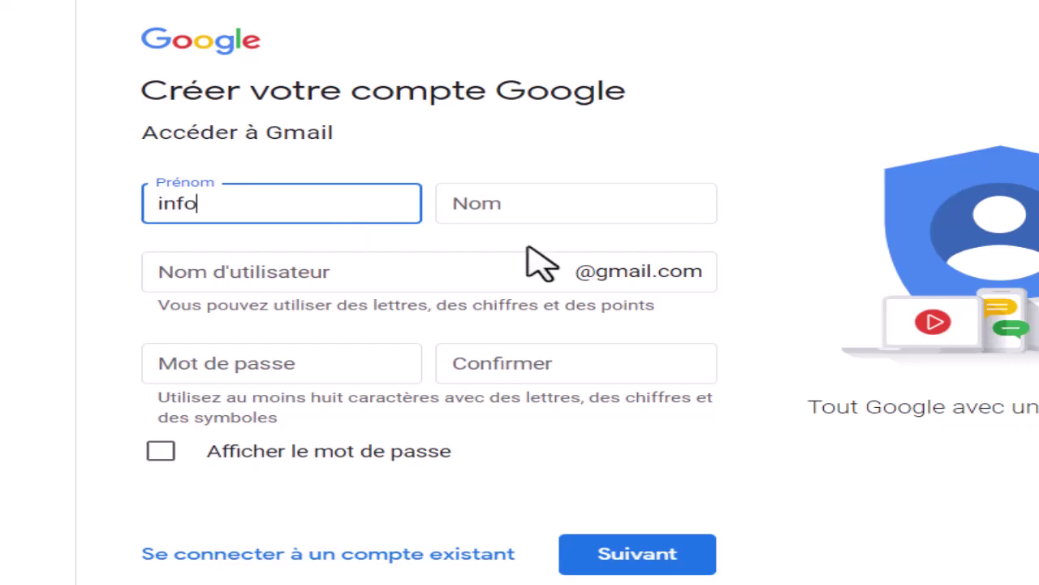
- Enter the first and last name, then fix the rejected username by appending a digit
{"action": "left_click", "coordinate": [584, 209]}
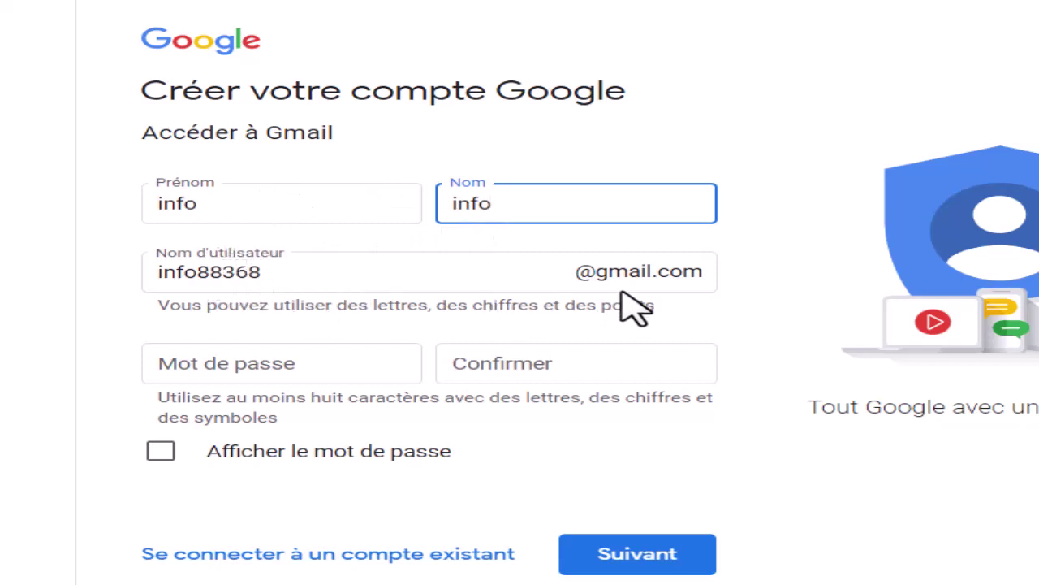
{"action": "left_click", "coordinate": [294, 276]}
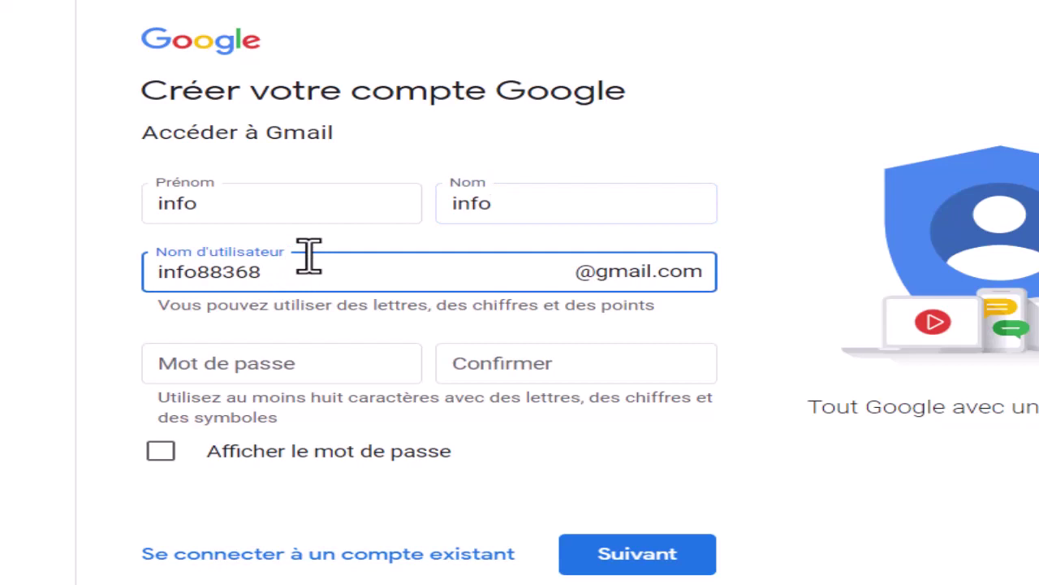
{"action": "left_click", "coordinate": [99, 240]}
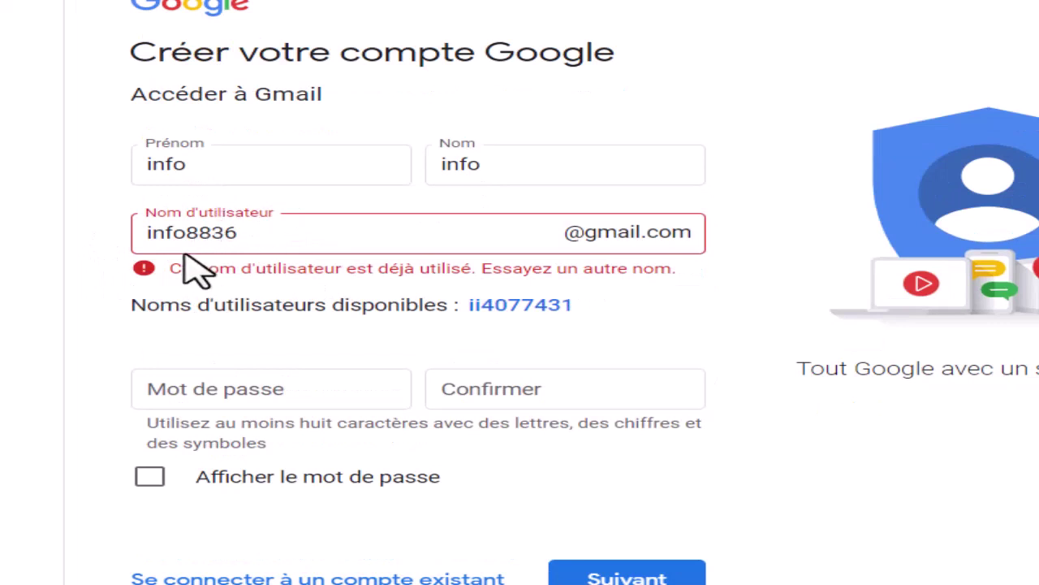
{"action": "left_click", "coordinate": [268, 241]}
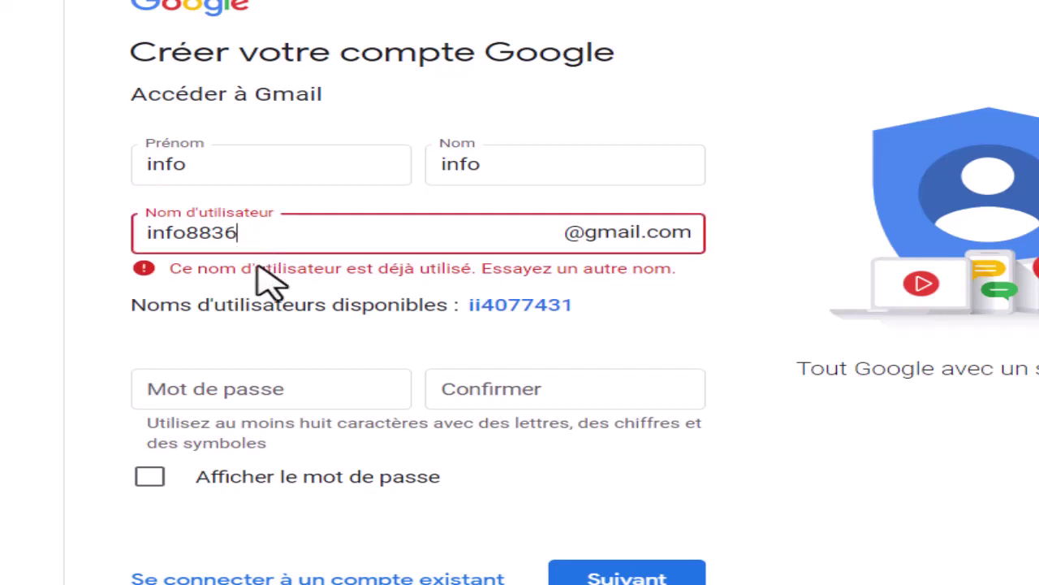
{"action": "type", "text": "8"}
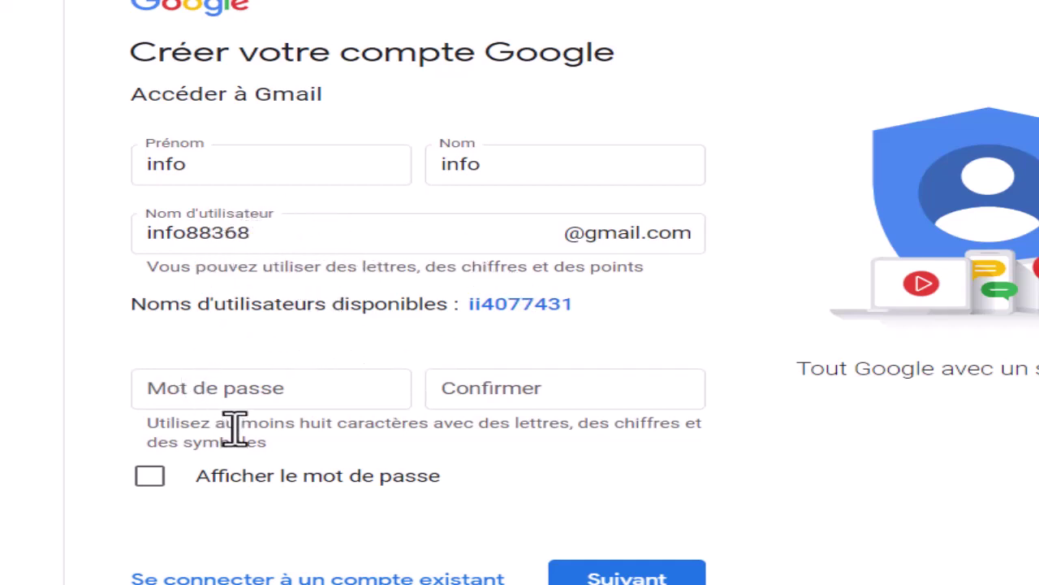
- Enter the account password and retype it in the Confirmer field
{"action": "left_click", "coordinate": [238, 393]}
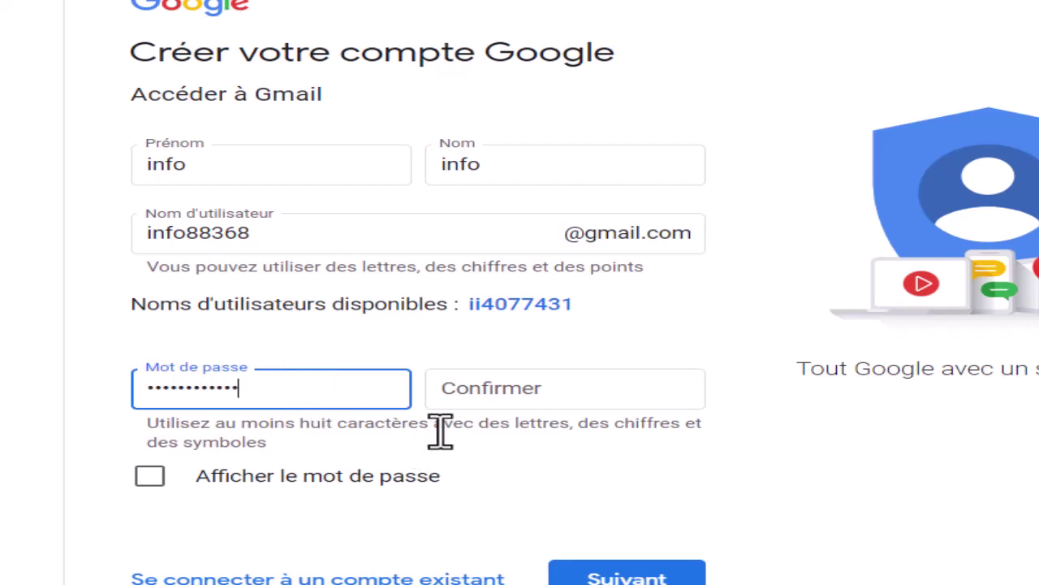
{"action": "left_click", "coordinate": [538, 395]}
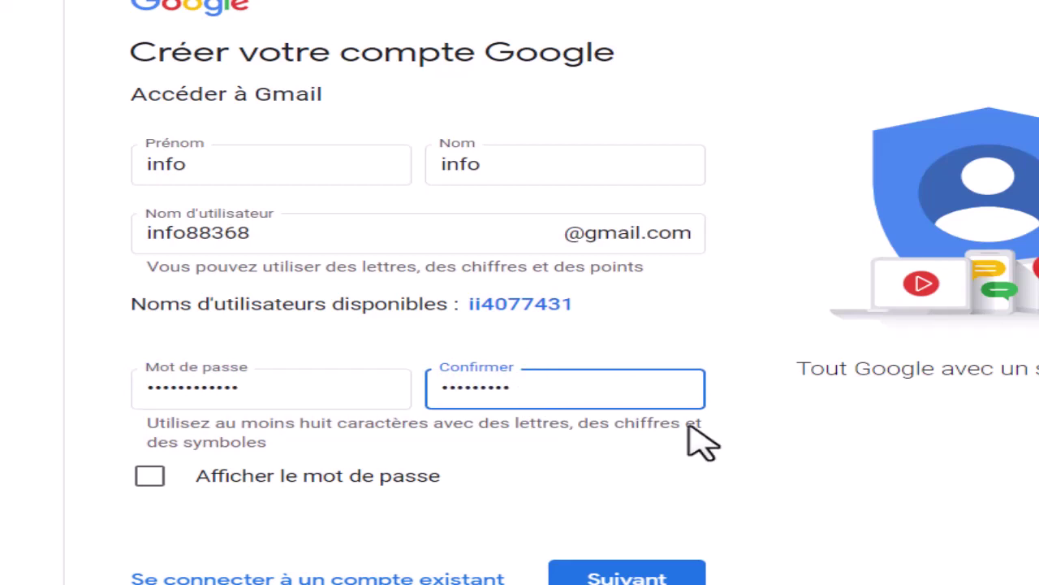
{"action": "type", "text": "1"}
{"action": "left_click", "coordinate": [348, 398]}
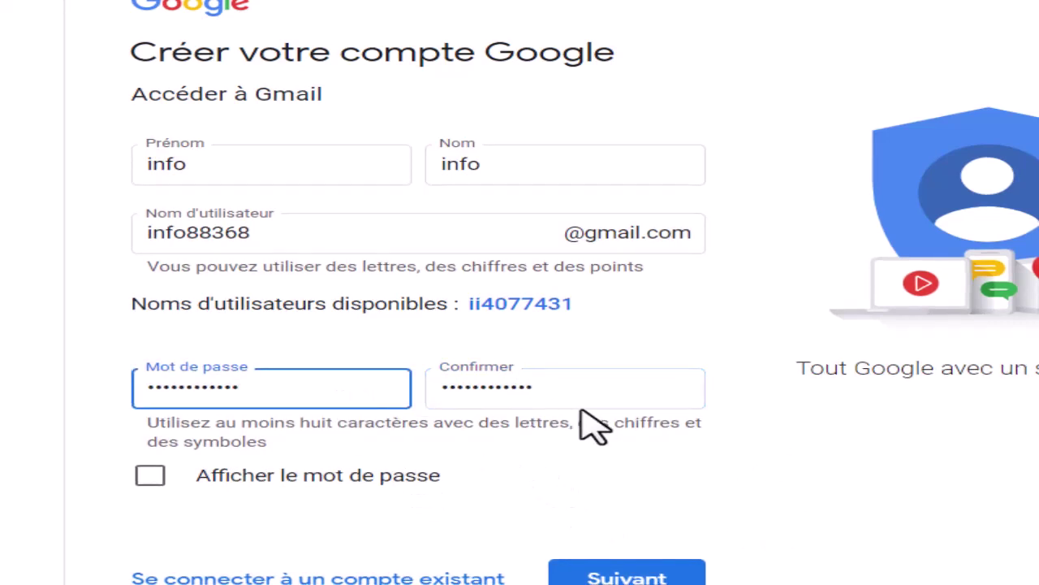
{"action": "left_click", "coordinate": [615, 390]}
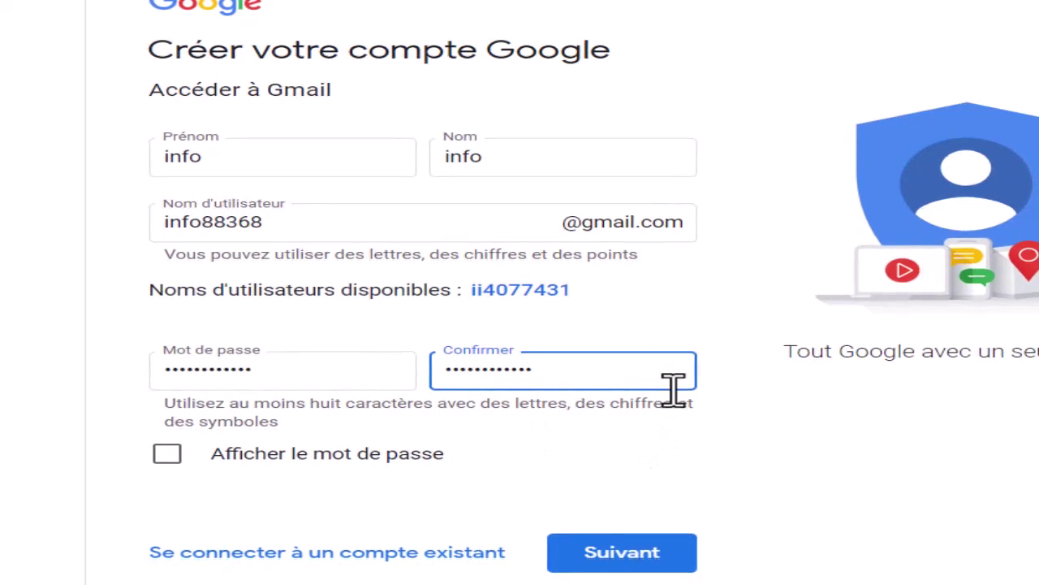
- Submit the form details and type the mobile number on the phone verification page
{"action": "left_click", "coordinate": [615, 559]}
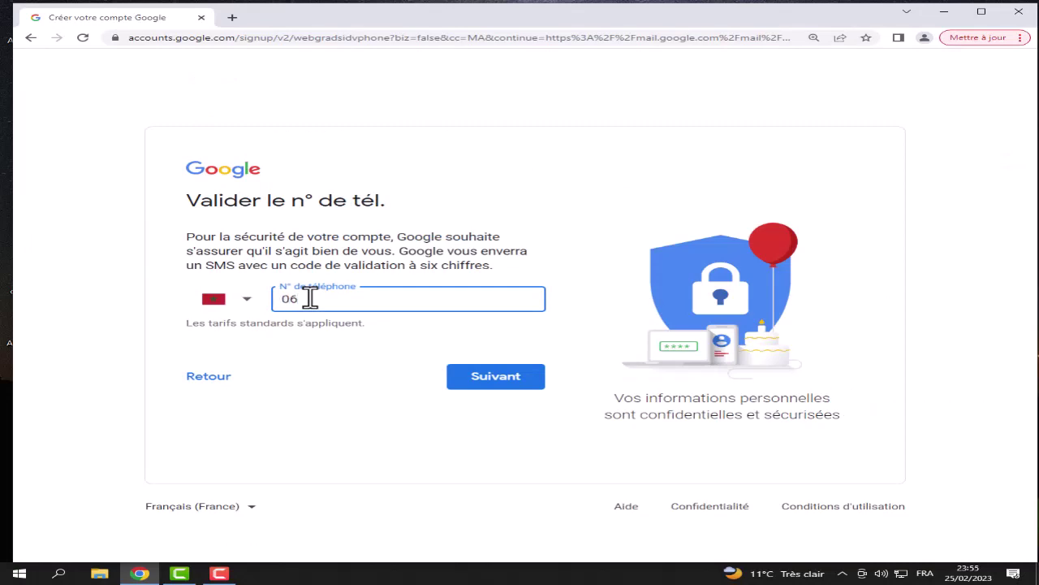
{"action": "type", "text": "5"}
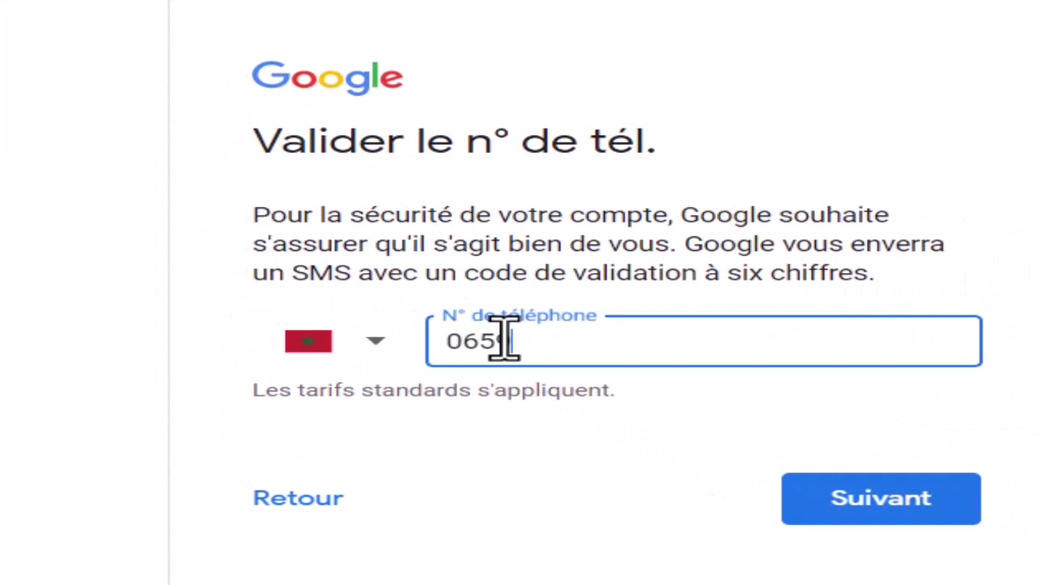
{"action": "type", "text": "91"}
{"action": "type", "text": "4"}
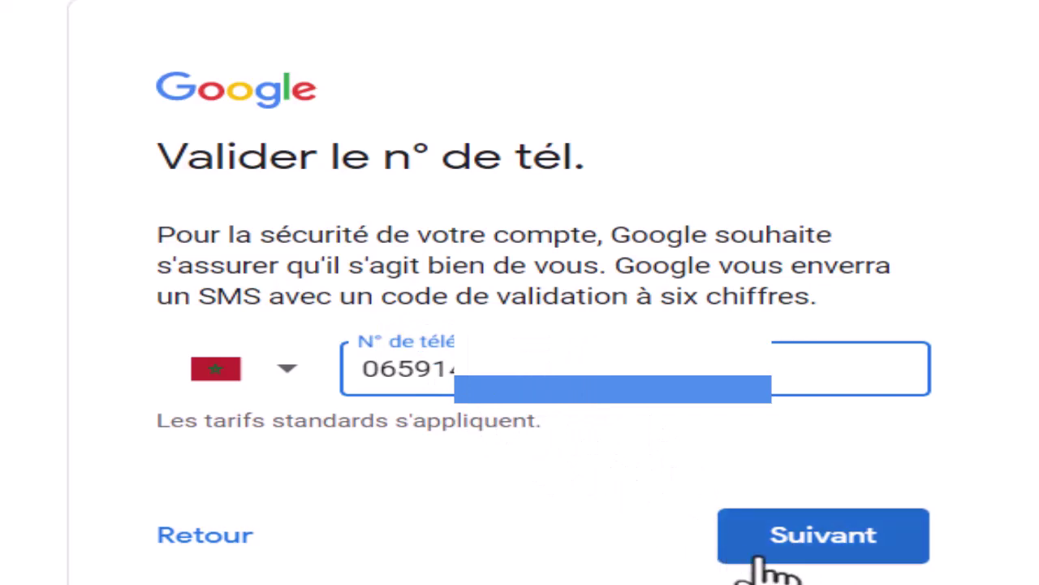
- Send the phone number and type the received six-digit SMS code after G-
{"action": "left_click", "coordinate": [818, 552]}
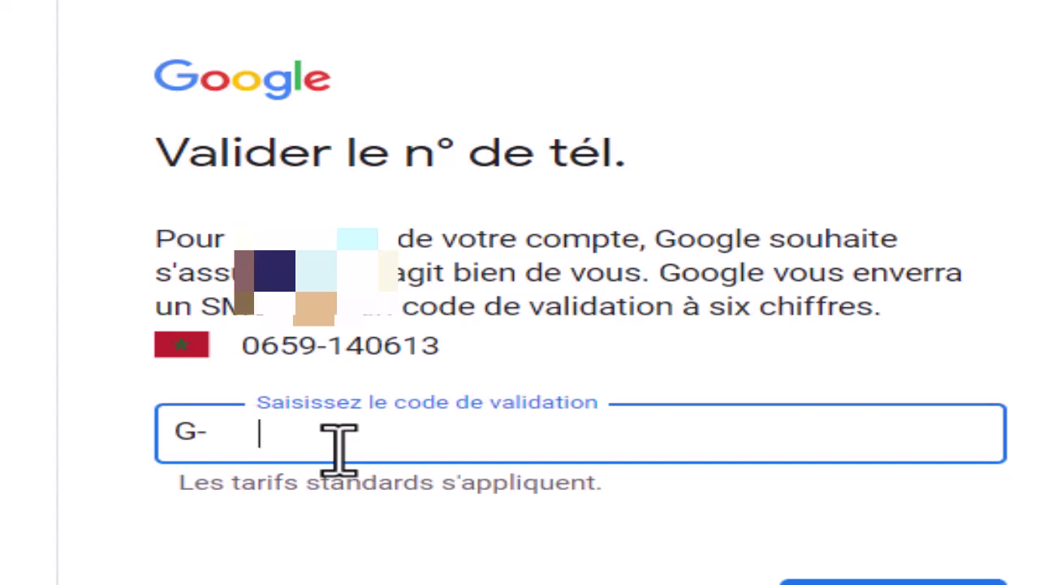
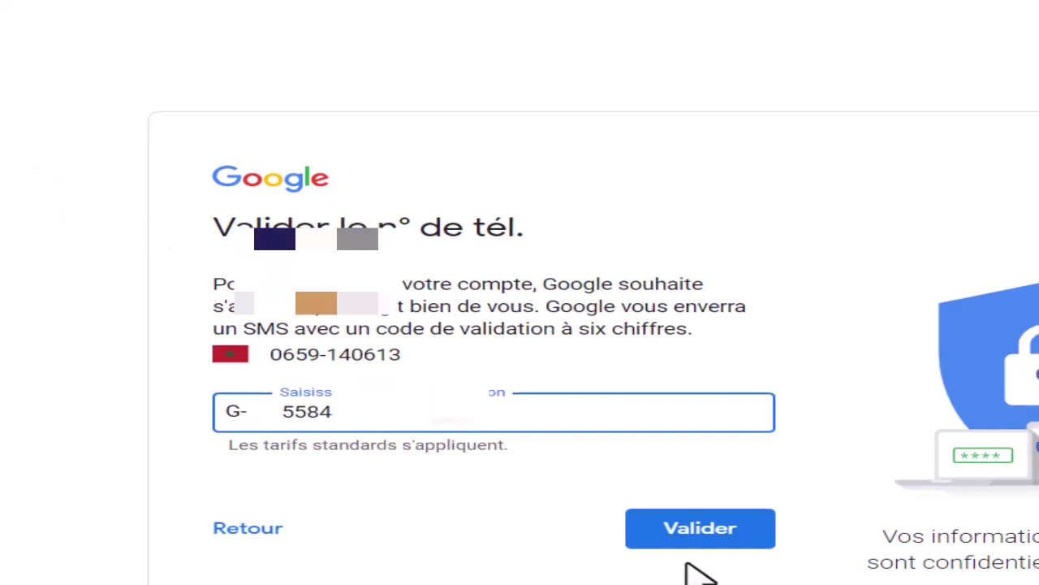
- Submit the SMS code, enter the phone number, and set the birth day to 5
{"action": "left_click", "coordinate": [708, 540]}
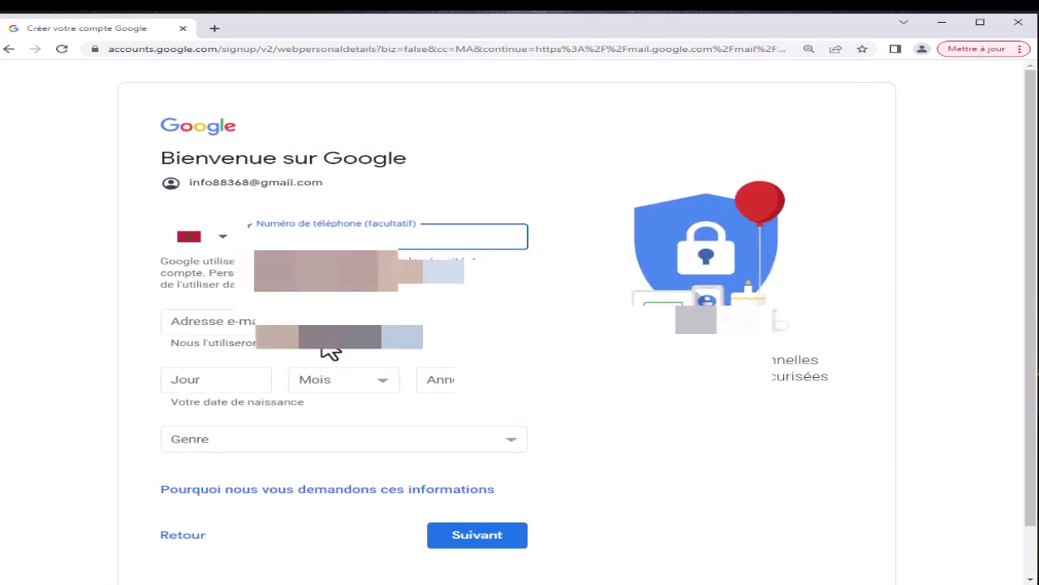
{"action": "left_click", "coordinate": [172, 239]}
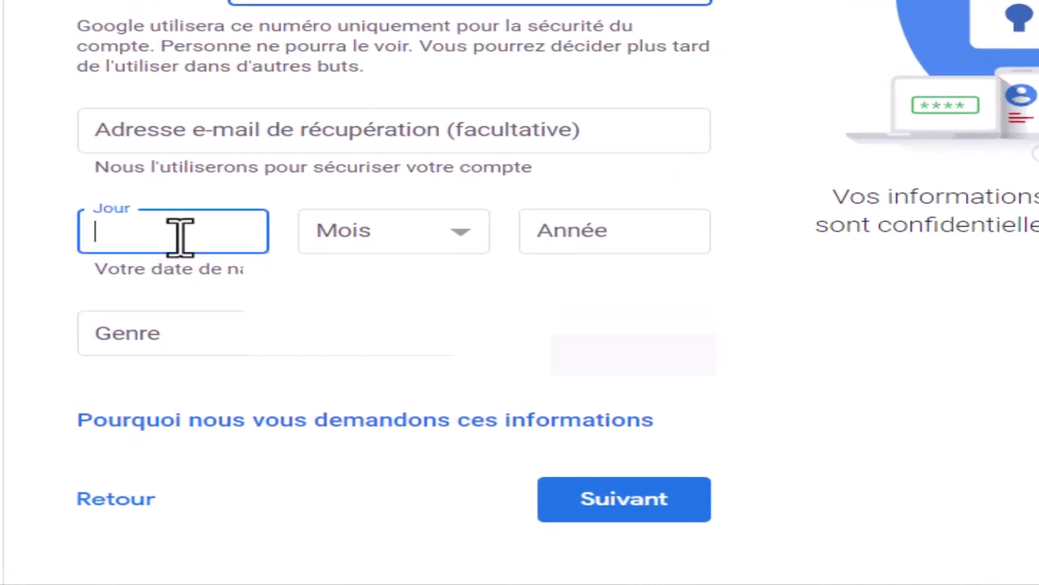
{"action": "type", "text": "5"}
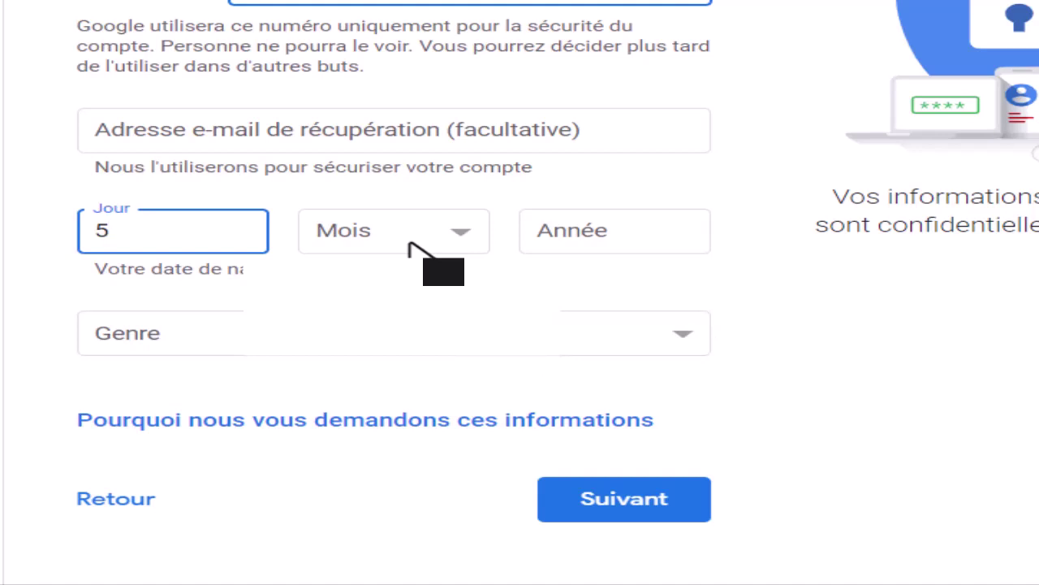
{"action": "left_click", "coordinate": [188, 306]}
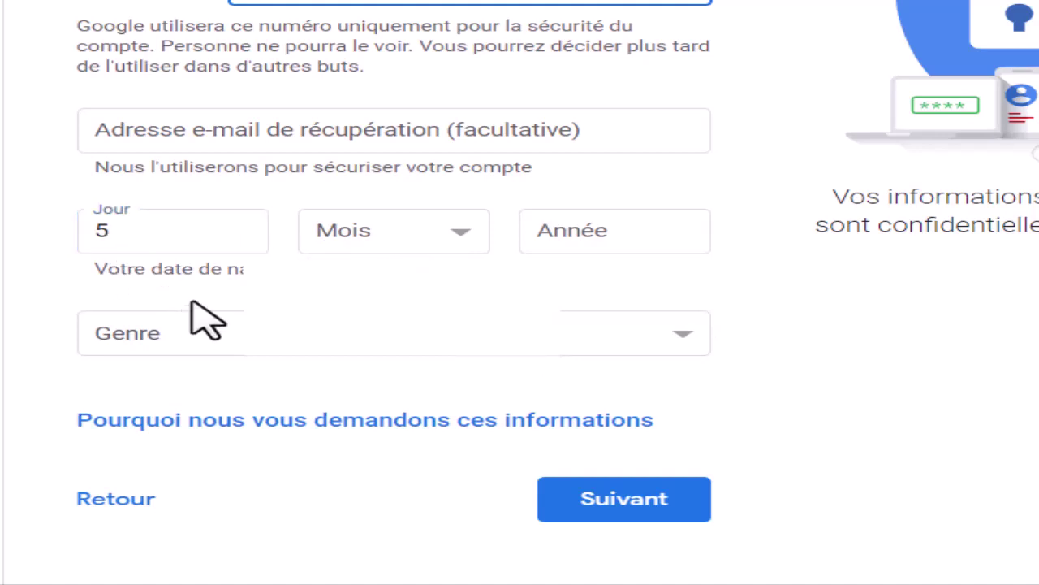
{"action": "left_click", "coordinate": [174, 241]}
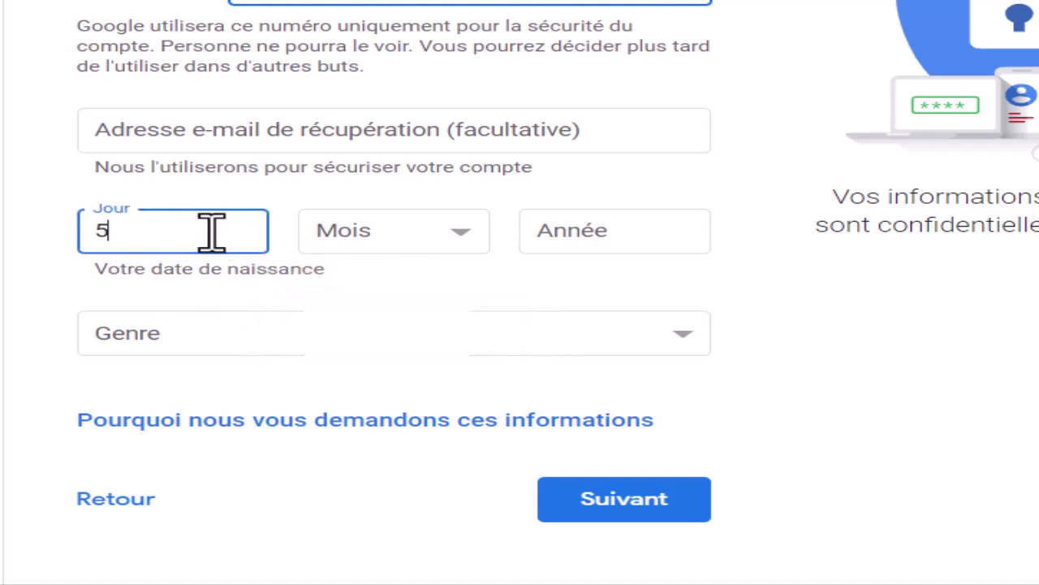
- Choose birth month Mars, year 1988 and gender Homme, then submit the details
{"action": "left_click", "coordinate": [383, 250]}
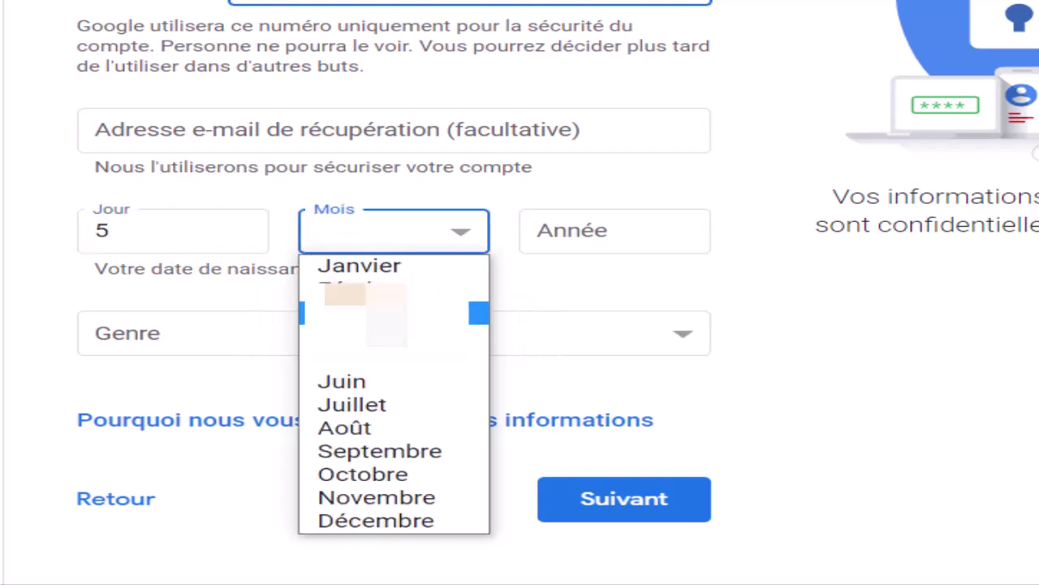
{"action": "left_click", "coordinate": [455, 313]}
{"action": "left_click", "coordinate": [615, 239]}
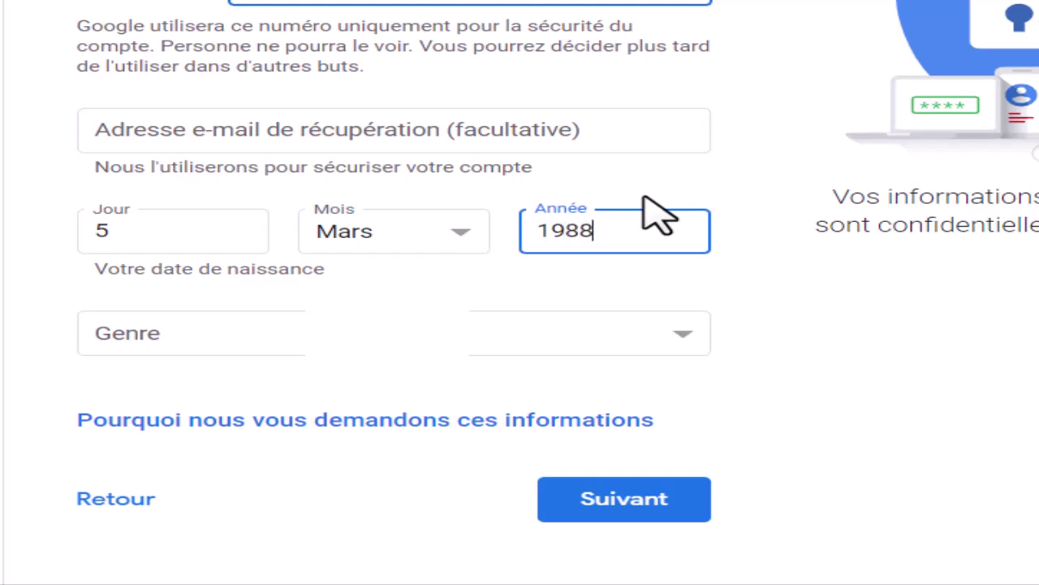
{"action": "left_click", "coordinate": [448, 372]}
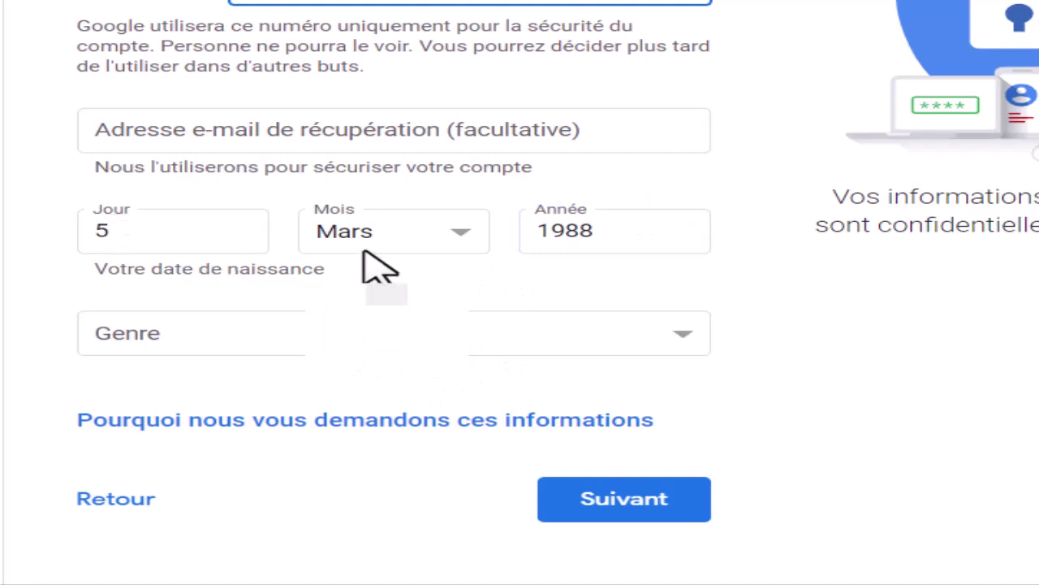
{"action": "left_click", "coordinate": [215, 346]}
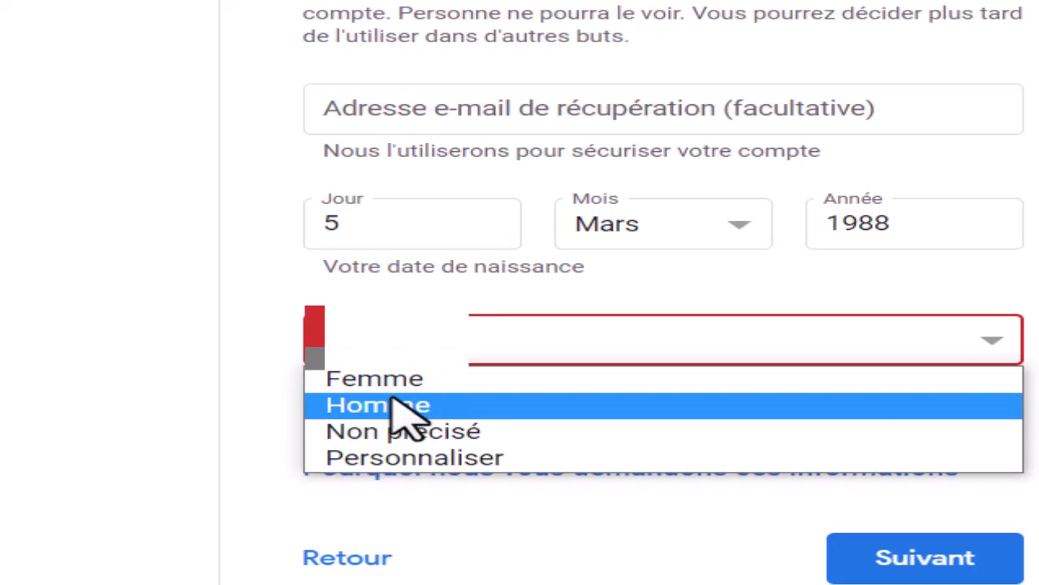
{"action": "left_click", "coordinate": [400, 406]}
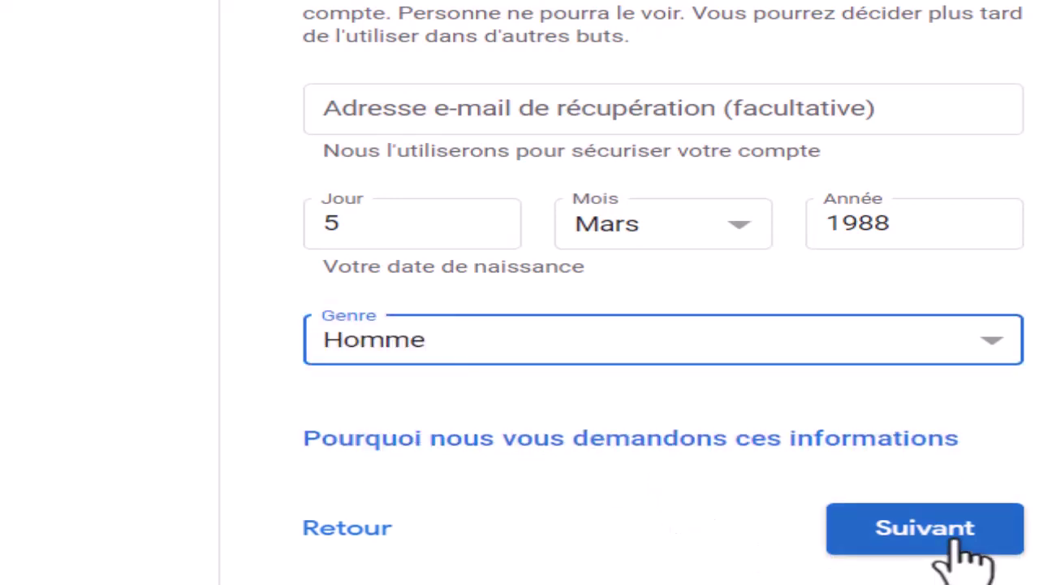
{"action": "left_click", "coordinate": [963, 541]}
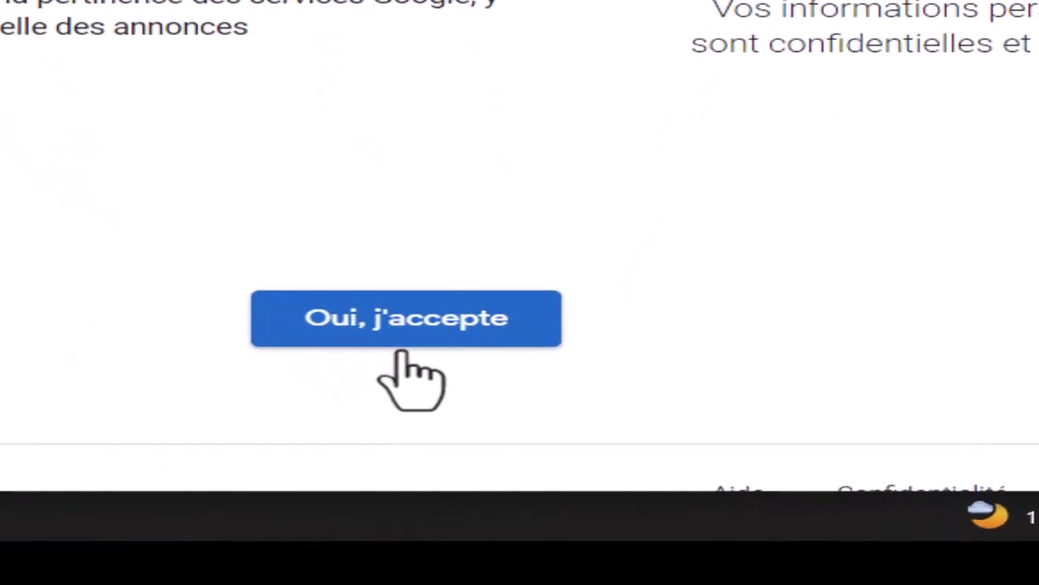
- Agree to the phone-number usage, then scroll through and accept the privacy terms
{"action": "left_click", "coordinate": [407, 344]}
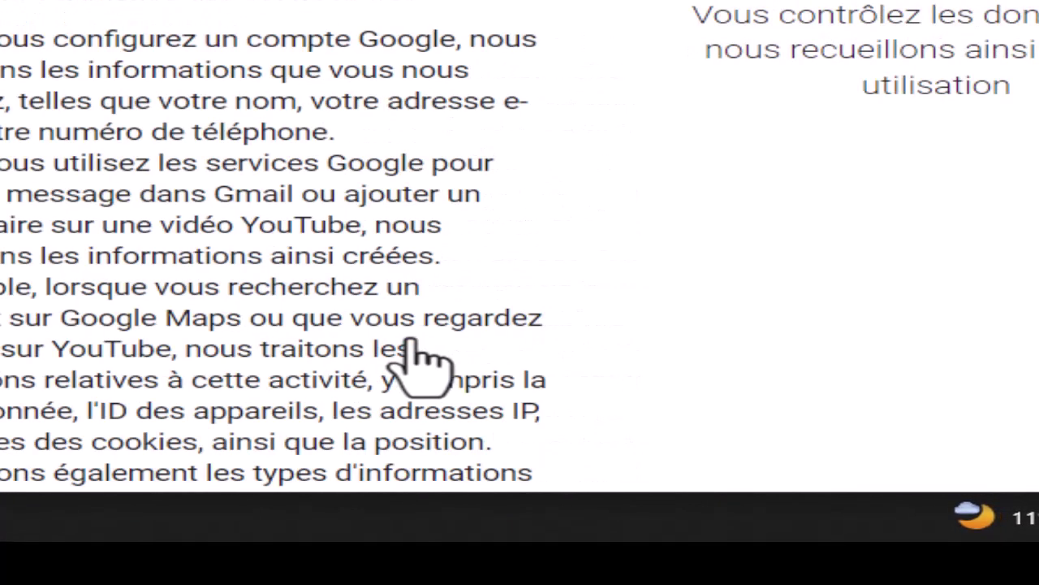
{"action": "scroll", "coordinate": [523, 260], "scroll_direction": "down", "scroll_amount": 15}
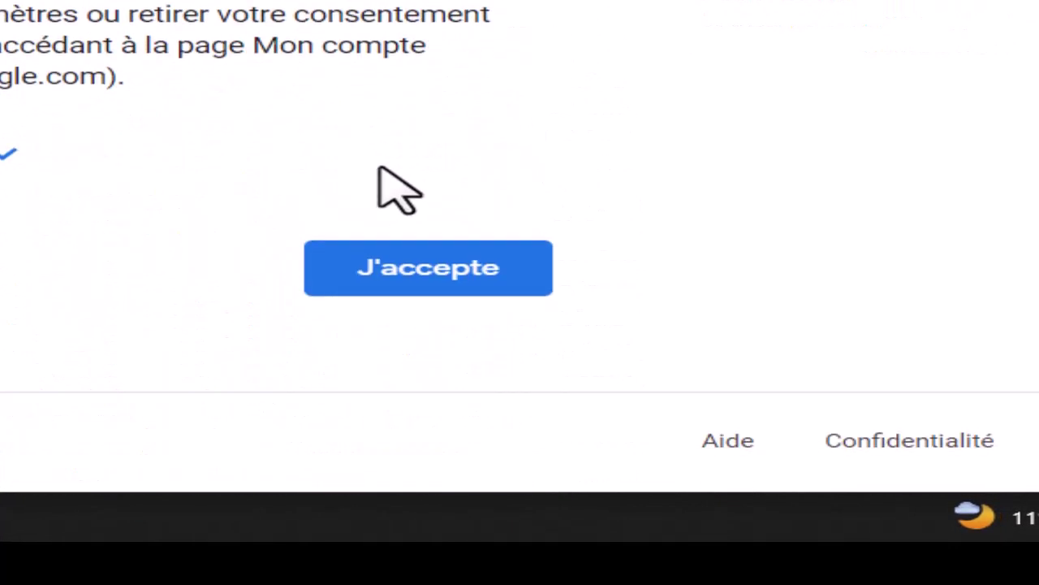
{"action": "left_click", "coordinate": [446, 288]}
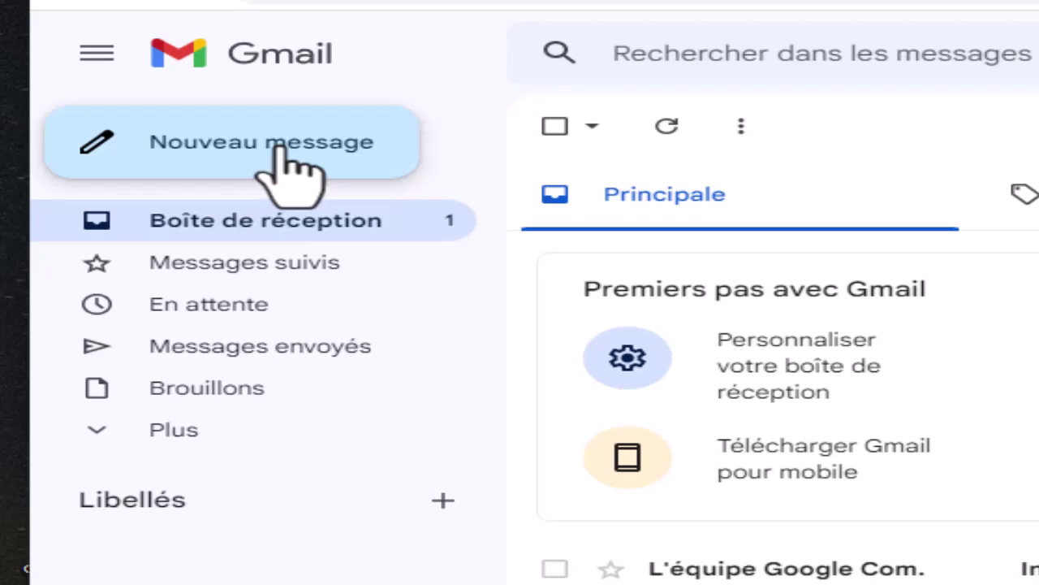
- Start a blank Gmail message and place the cursor in the Objet field
{"action": "left_click", "coordinate": [203, 179]}
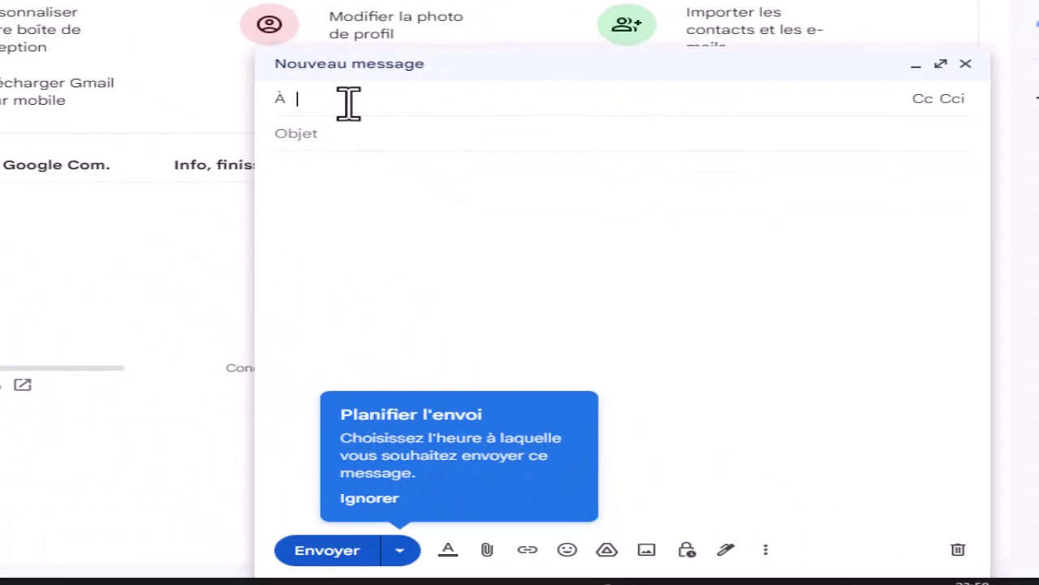
{"action": "left_click", "coordinate": [377, 139]}
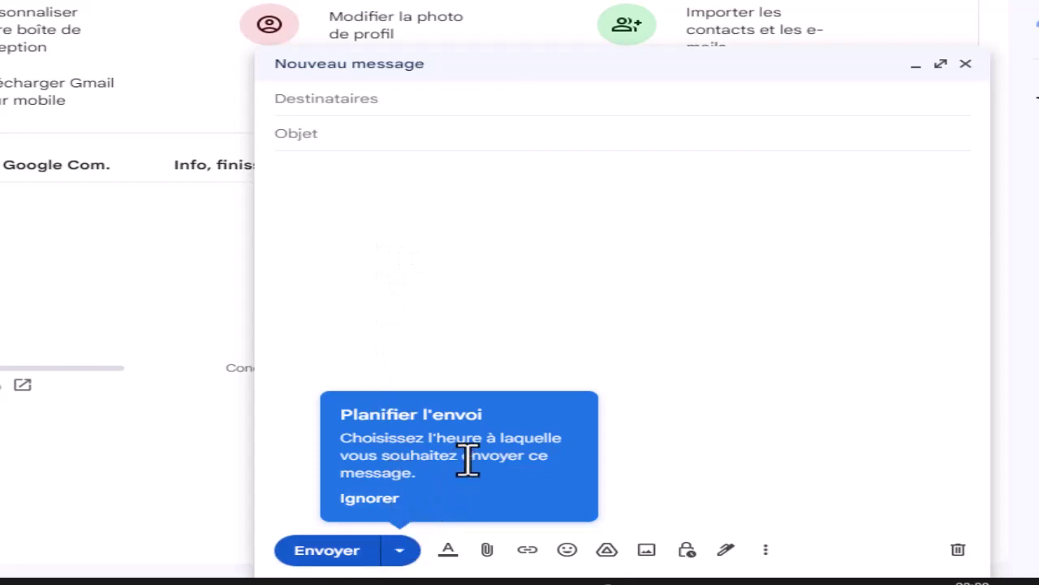
{"action": "left_click", "coordinate": [325, 553]}
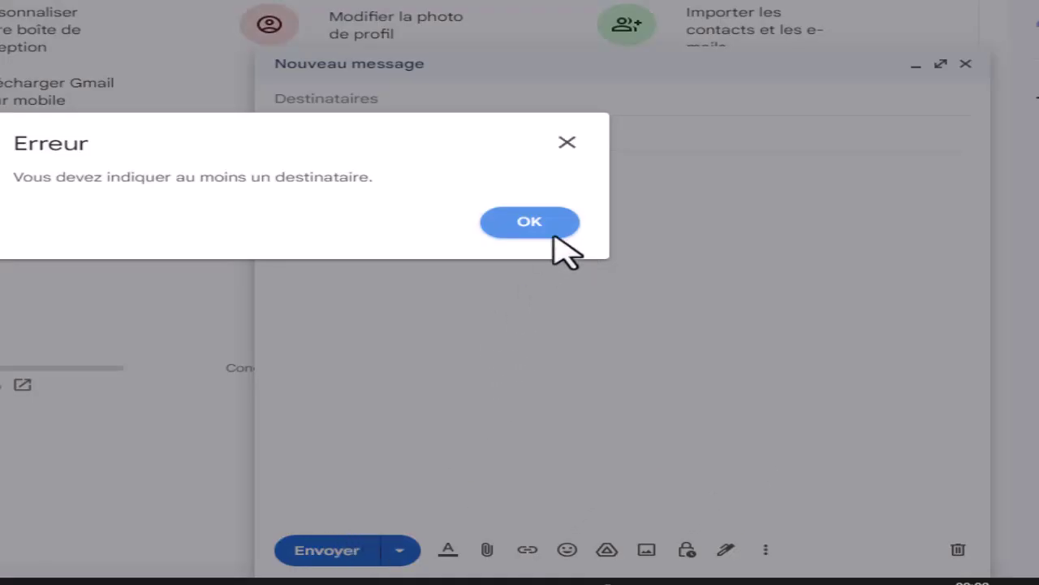
{"action": "left_click", "coordinate": [543, 224]}
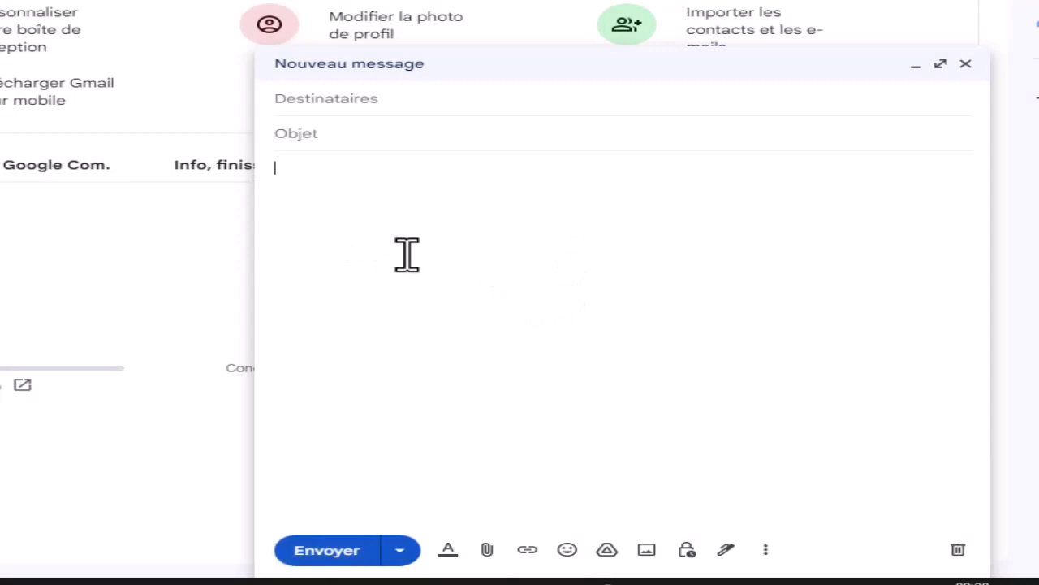
{"action": "left_click", "coordinate": [346, 104]}
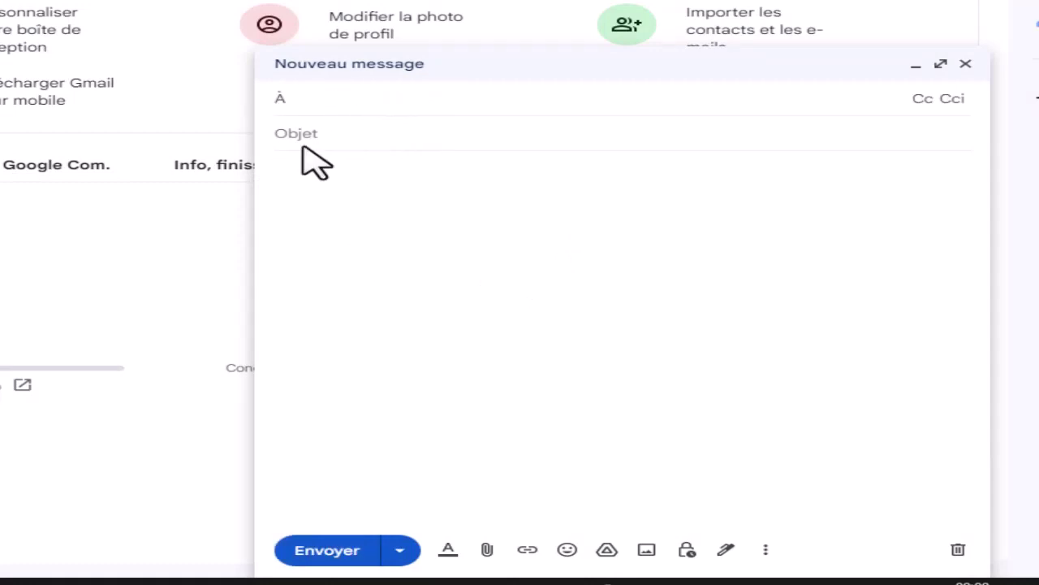
{"action": "left_click", "coordinate": [350, 136]}
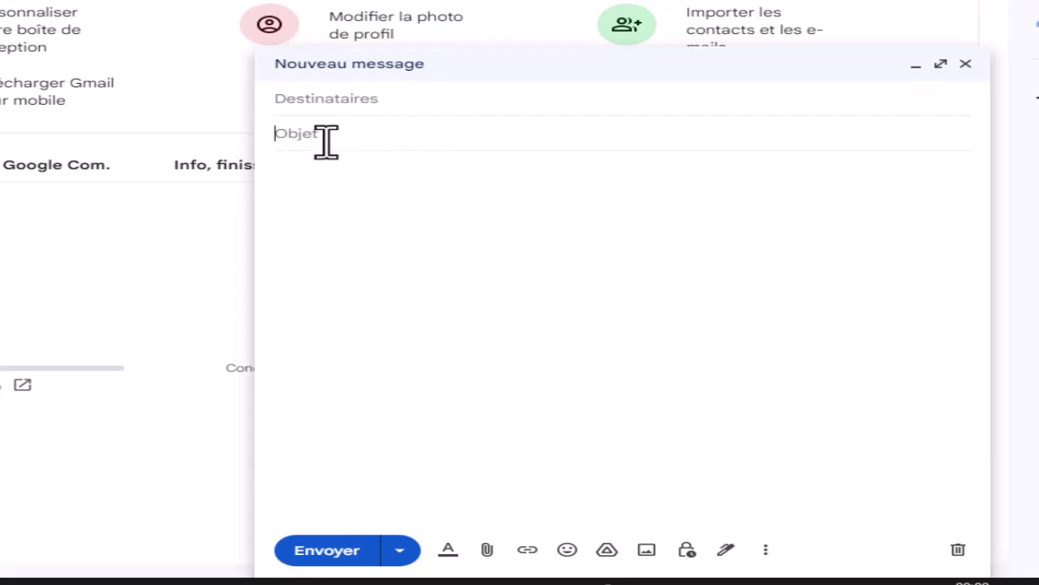
{"action": "left_click", "coordinate": [327, 221]}
{"action": "left_click", "coordinate": [487, 550]}
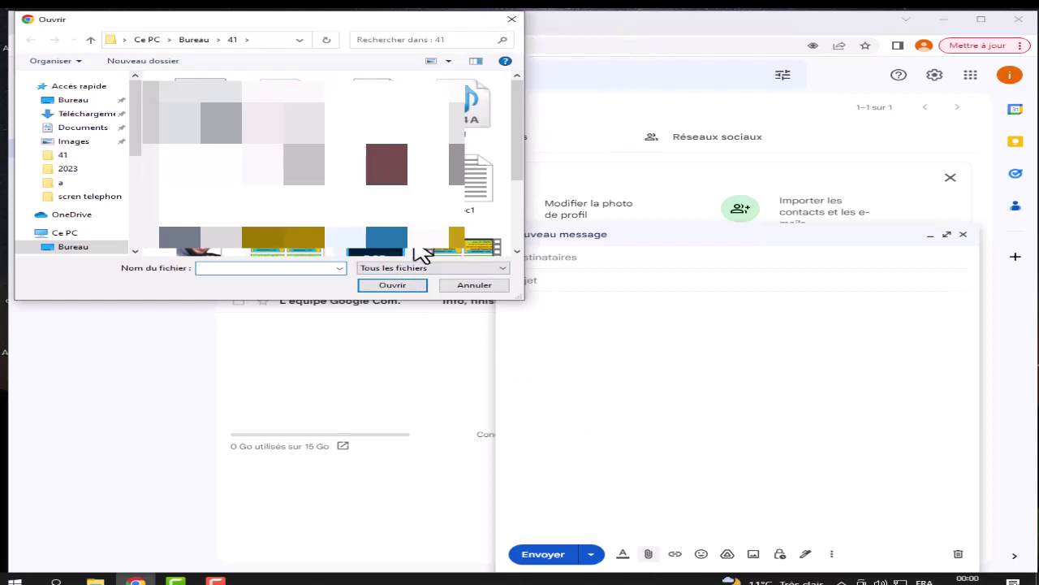
{"action": "left_click", "coordinate": [511, 19]}
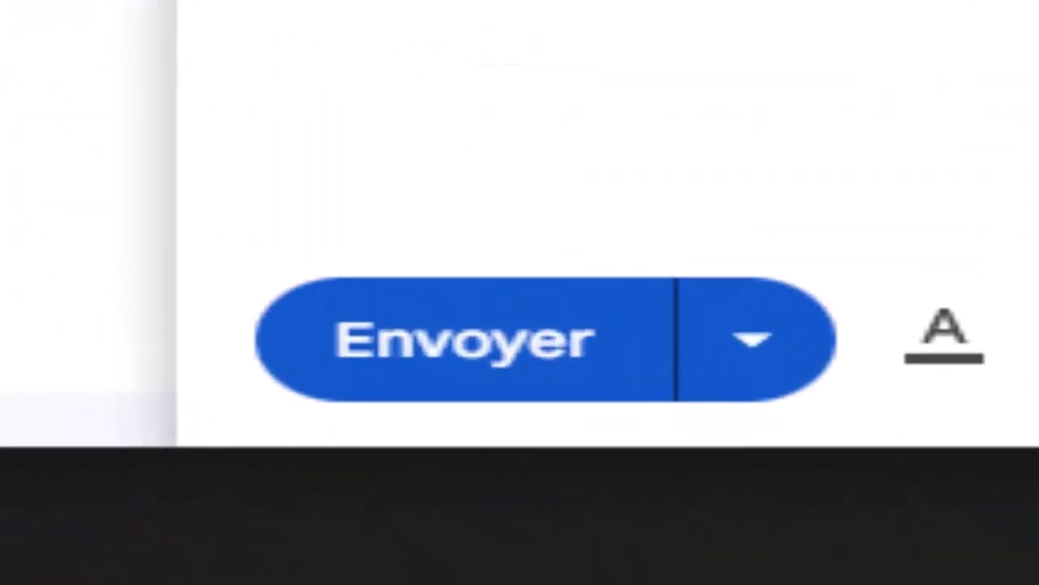